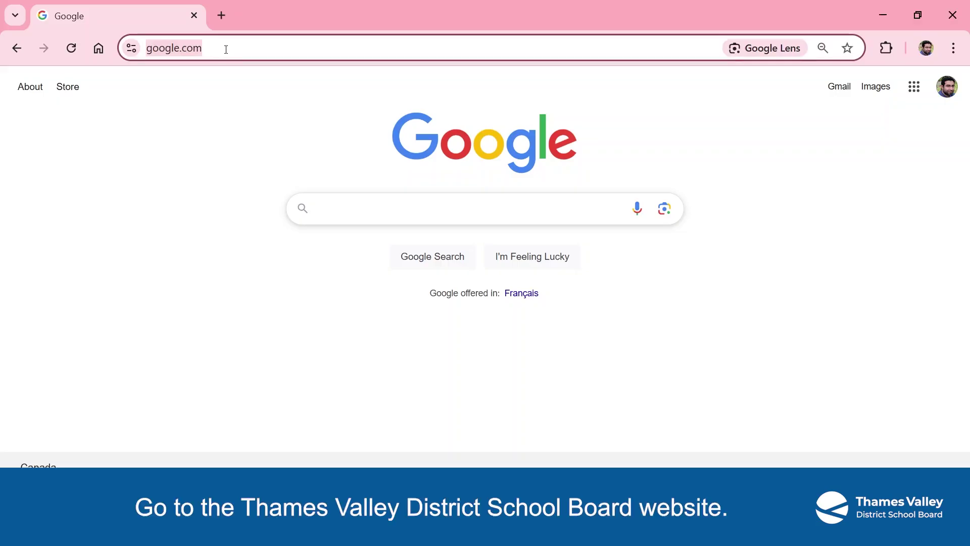
# - Go to tvdsb.ca and open the Parent Portal from the Parents menu in a new tab
pyautogui.write('tvdsb.ca')
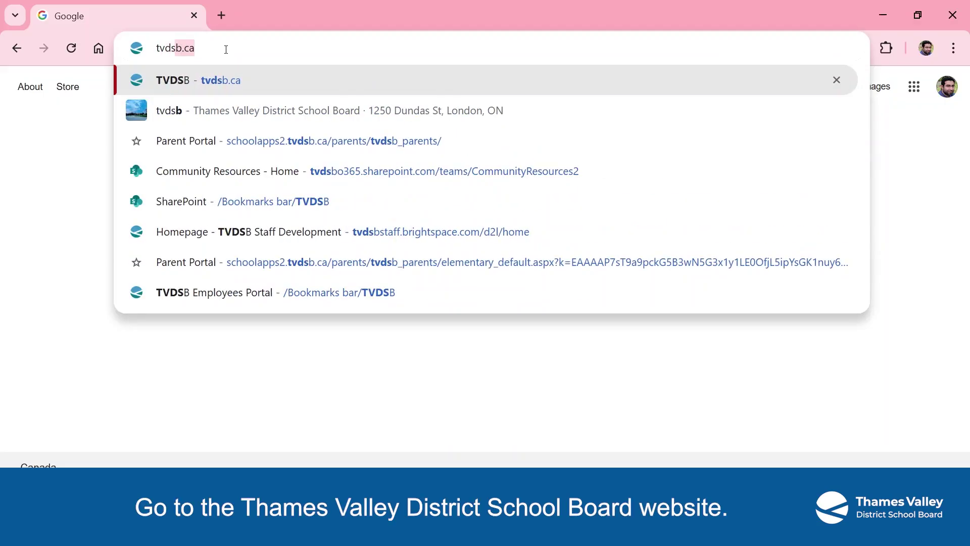
pyautogui.press('Return')
pyautogui.moveTo(586, 148)
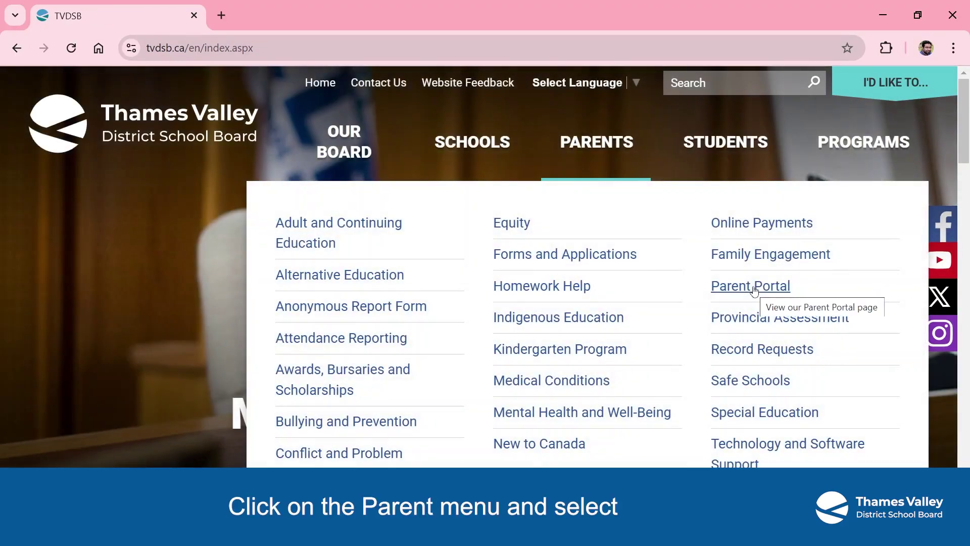
pyautogui.click(753, 288)
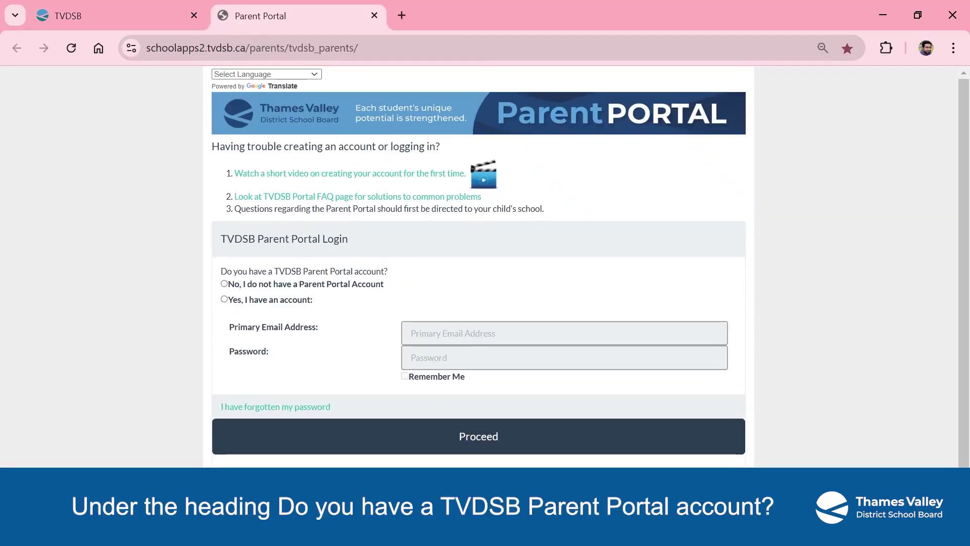
# - Choose 'No, I do not have an account', validate the parent's email address, then go back to login
pyautogui.scroll(-1, 273, 268)
pyautogui.click(272, 263)
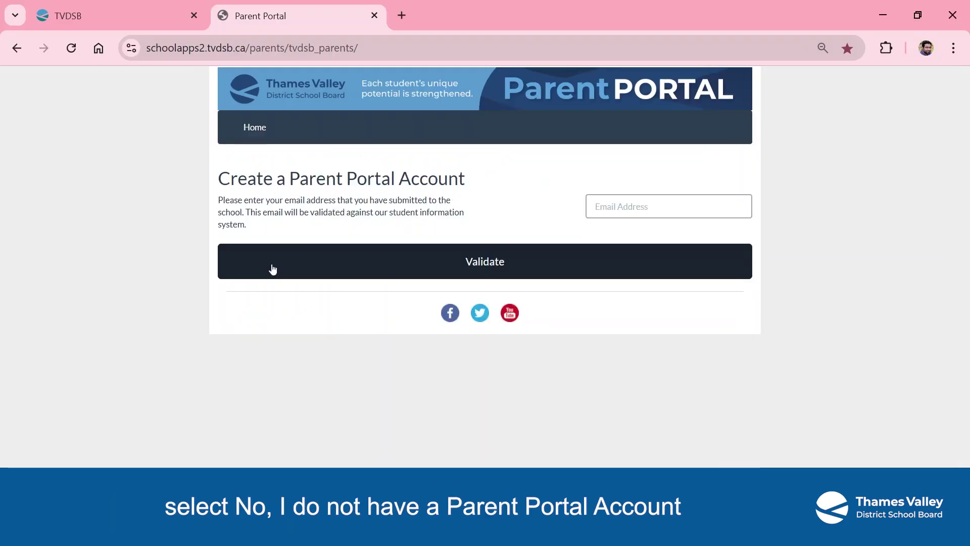
pyautogui.click(668, 202)
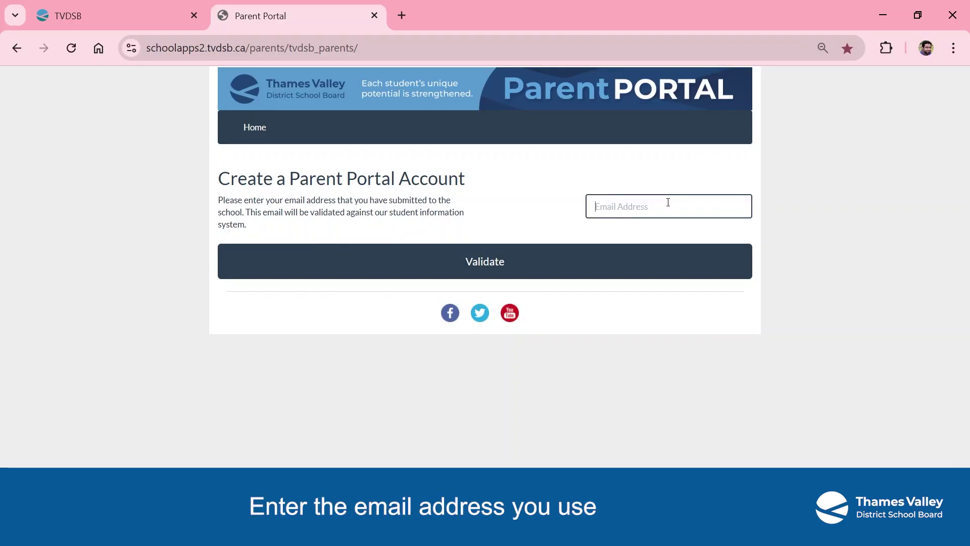
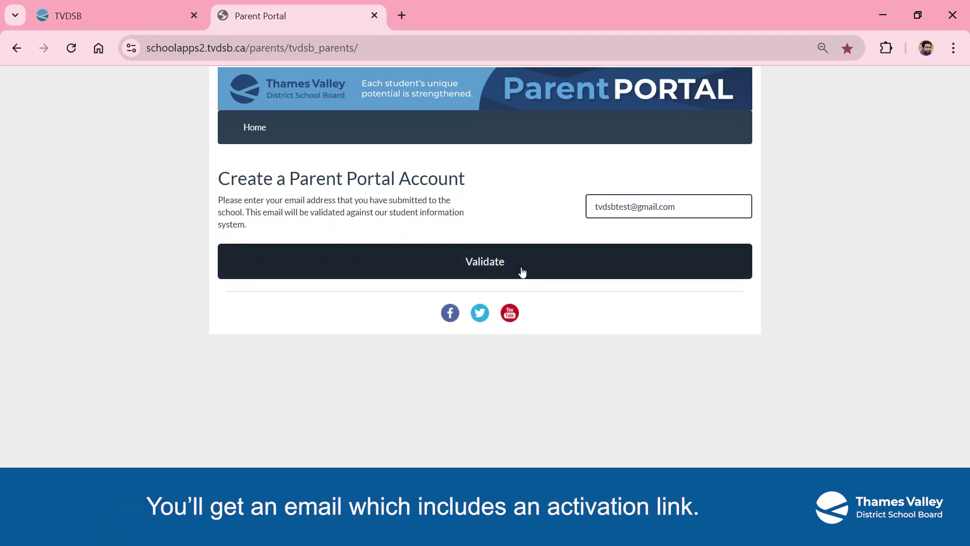
pyautogui.click(523, 272)
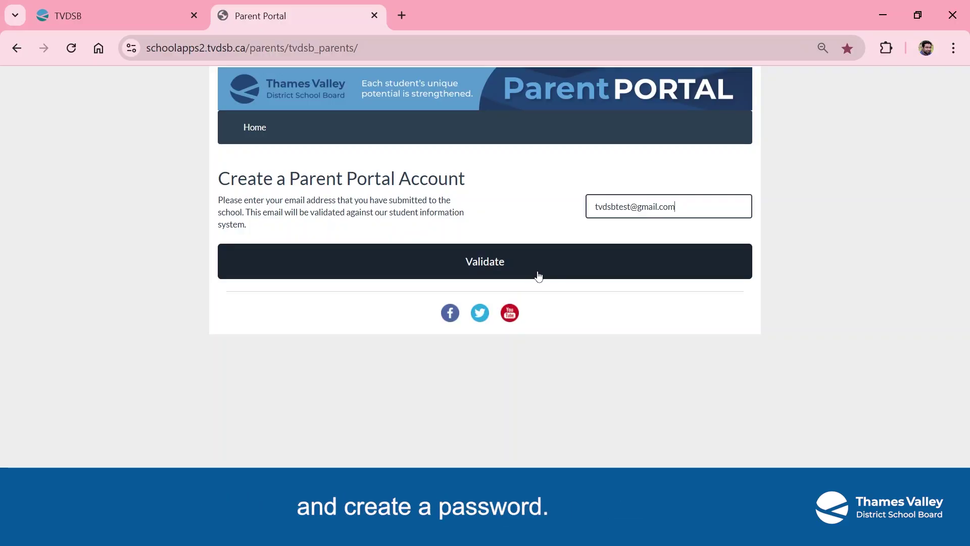
pyautogui.click(16, 48)
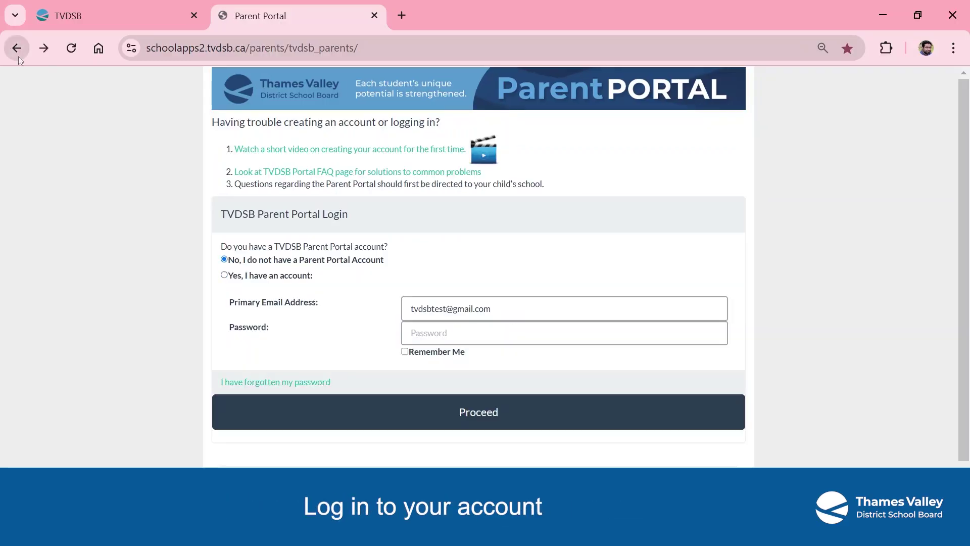
# - Sign in as an existing account with the account password and Remember Me ticked
pyautogui.click(224, 275)
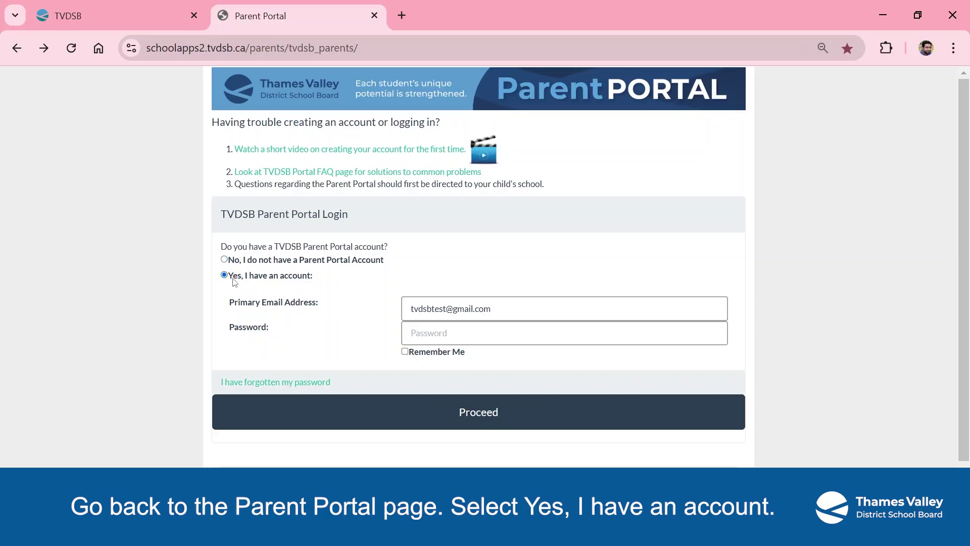
pyautogui.click(547, 317)
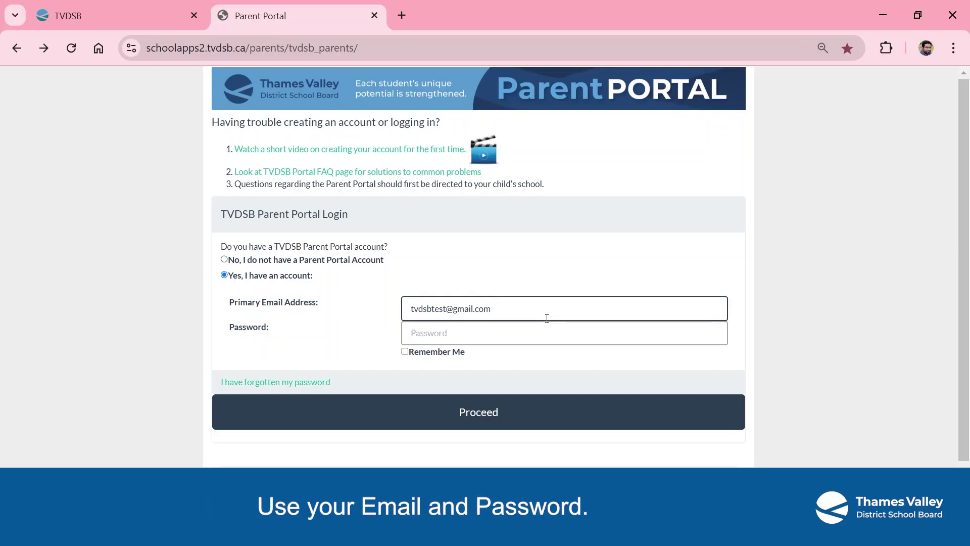
pyautogui.click(466, 338)
pyautogui.write('************')
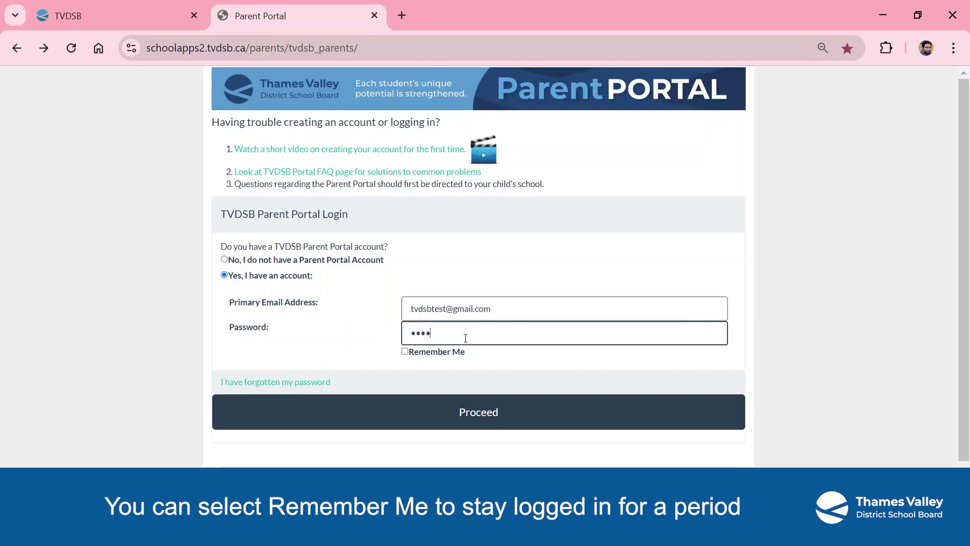
pyautogui.click(405, 351)
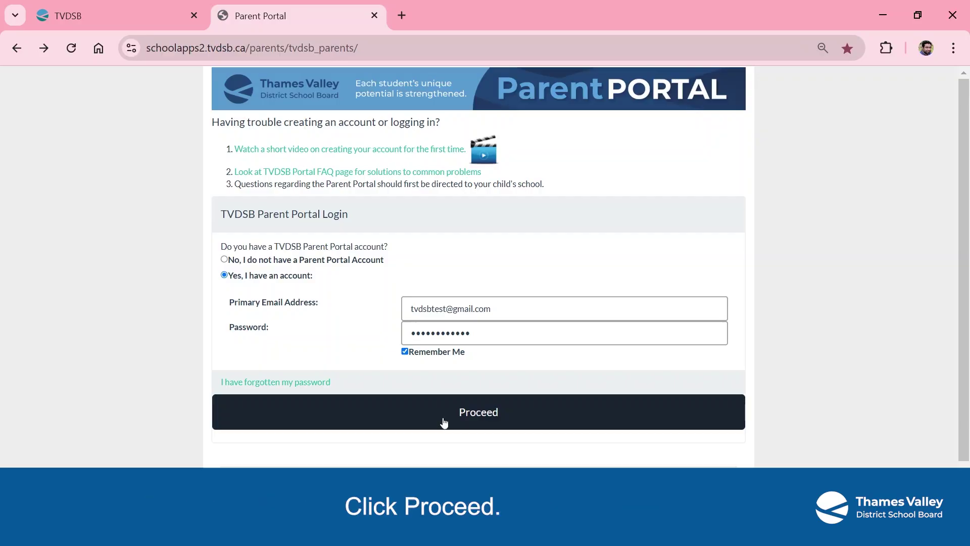
pyautogui.click(444, 423)
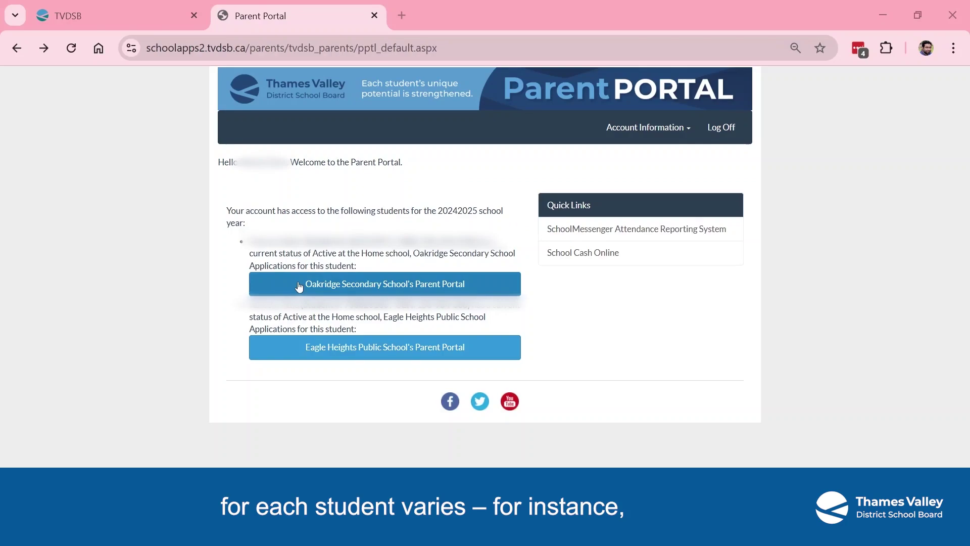
# - Open Oakridge Secondary School's parent portal and then the student's page of sections
pyautogui.click(299, 286)
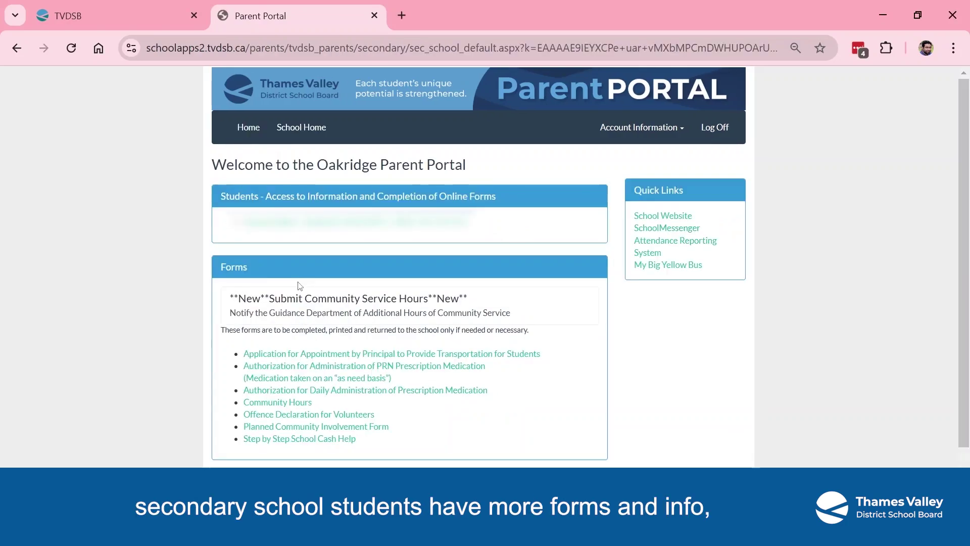
pyautogui.click(302, 227)
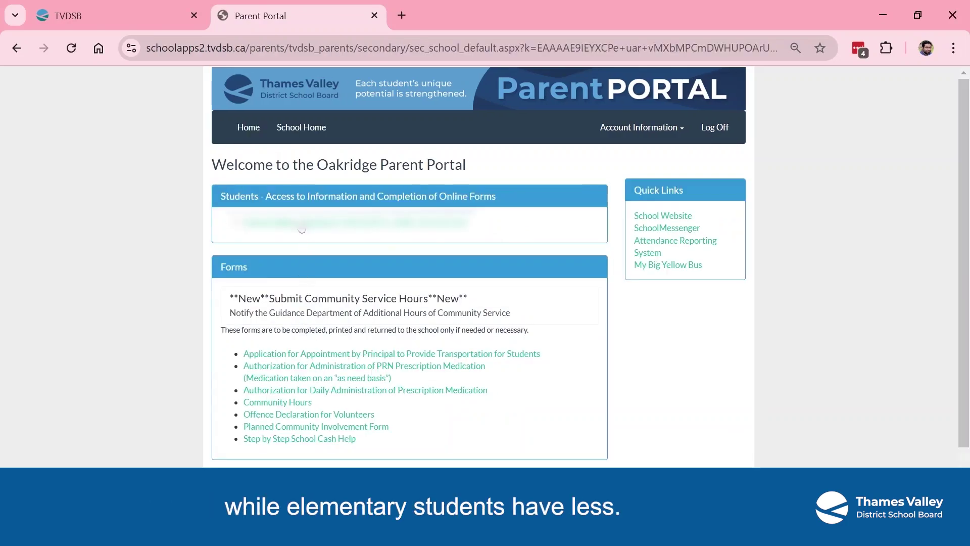
# - Scroll through the student's sections, from Student Information down to Mark History
pyautogui.scroll(-4, 303, 299)
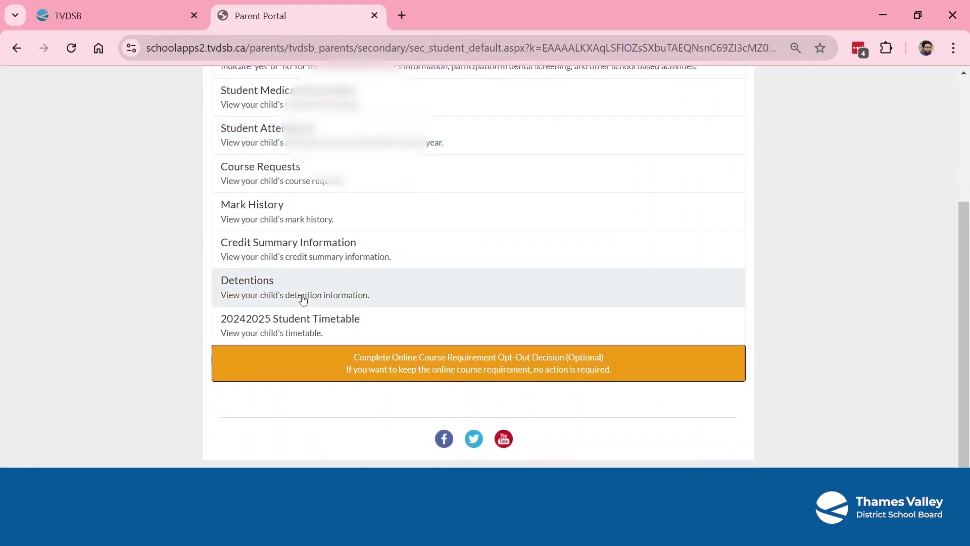
pyautogui.scroll(3, 301, 298)
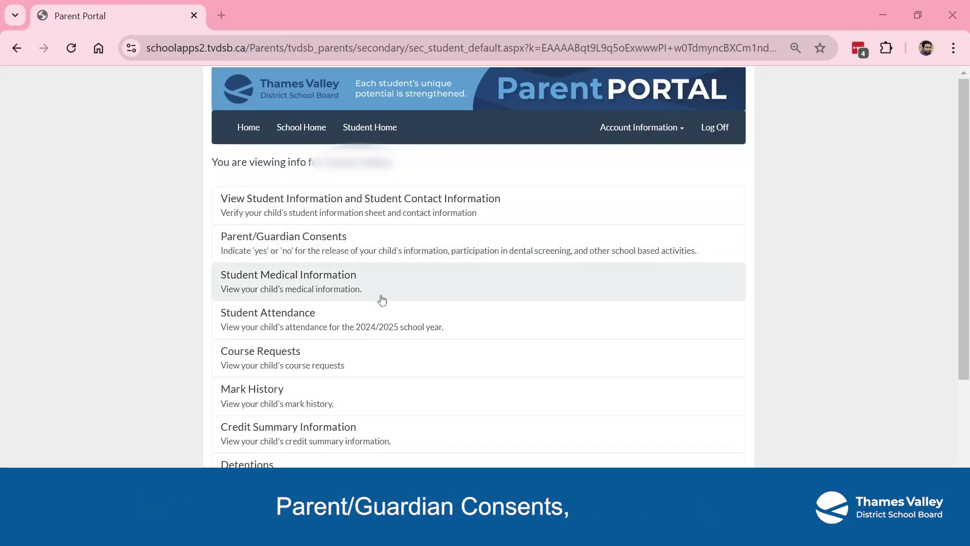
pyautogui.scroll(-1, 383, 300)
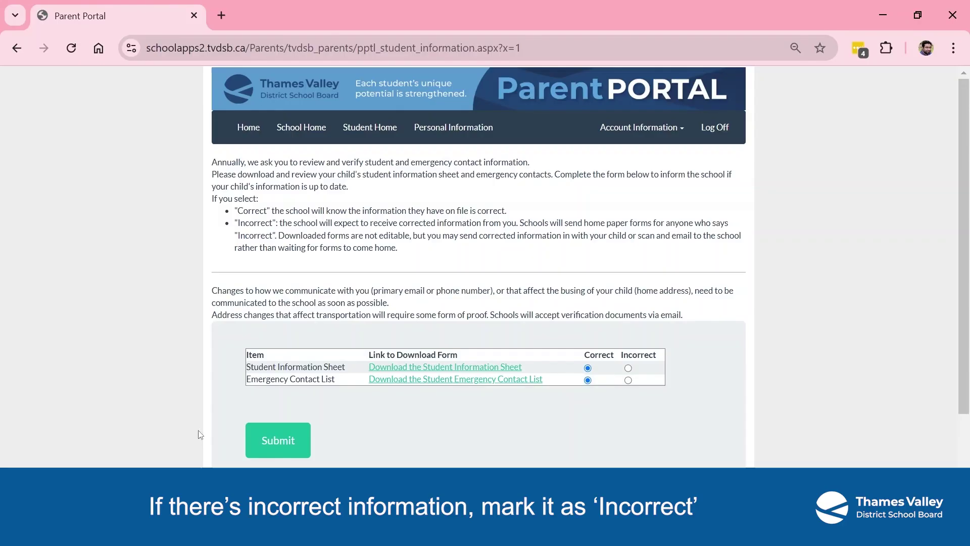
# - Mark the Student Information Sheet as Incorrect on the verification form
pyautogui.click(628, 368)
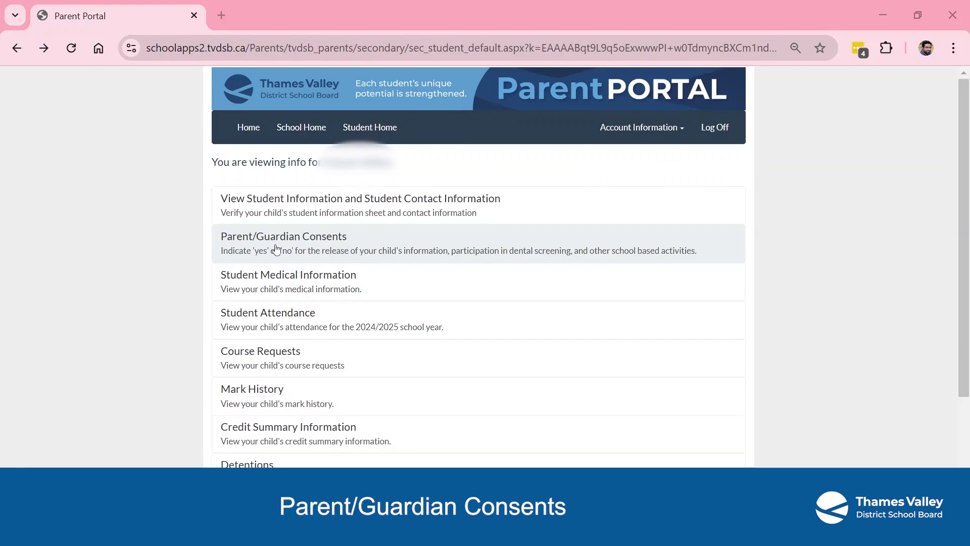
pyautogui.click(276, 248)
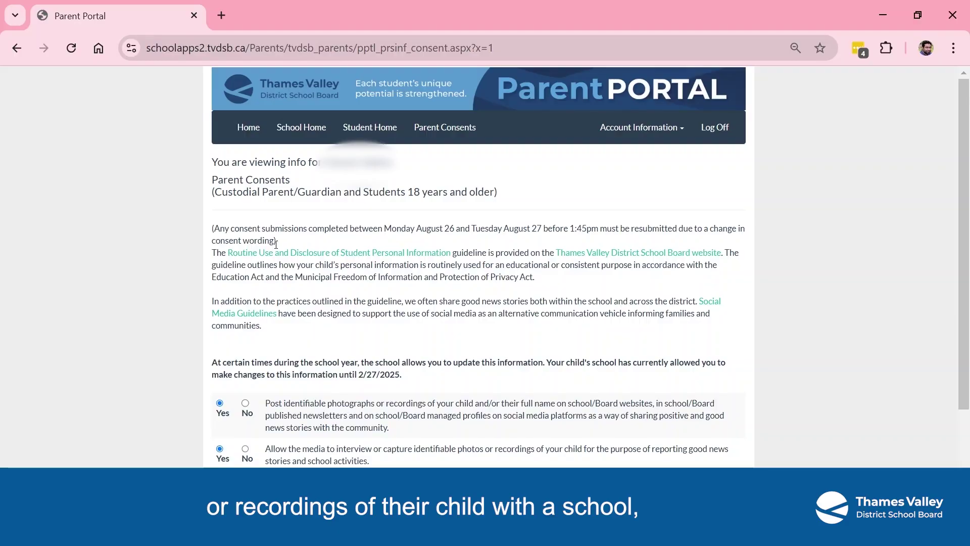
pyautogui.scroll(-2, 277, 253)
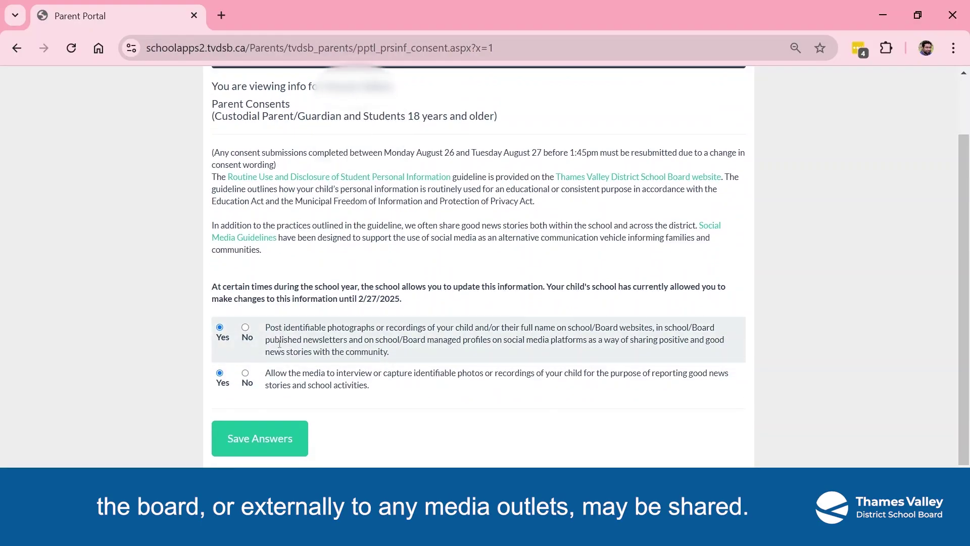
pyautogui.hotkey('alt', 'Left')
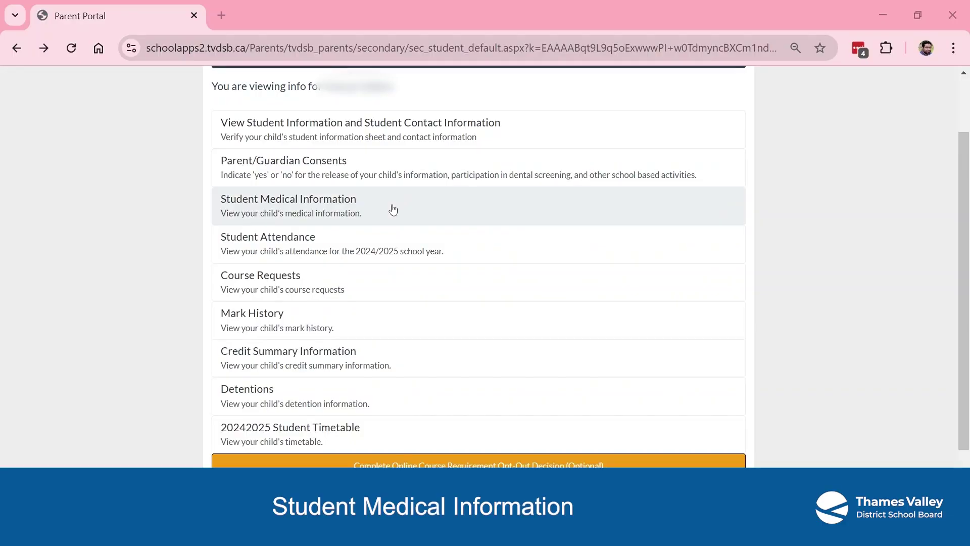
# - Submit Student Medical Information with the 'No, my child does not have…' option kept
pyautogui.click(393, 209)
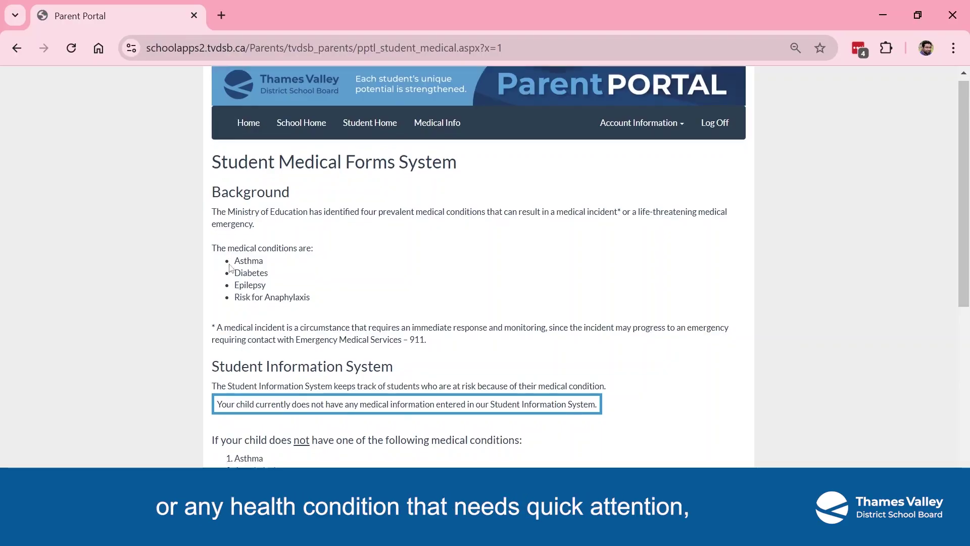
pyautogui.scroll(-5, 394, 208)
pyautogui.scroll(-3, 230, 268)
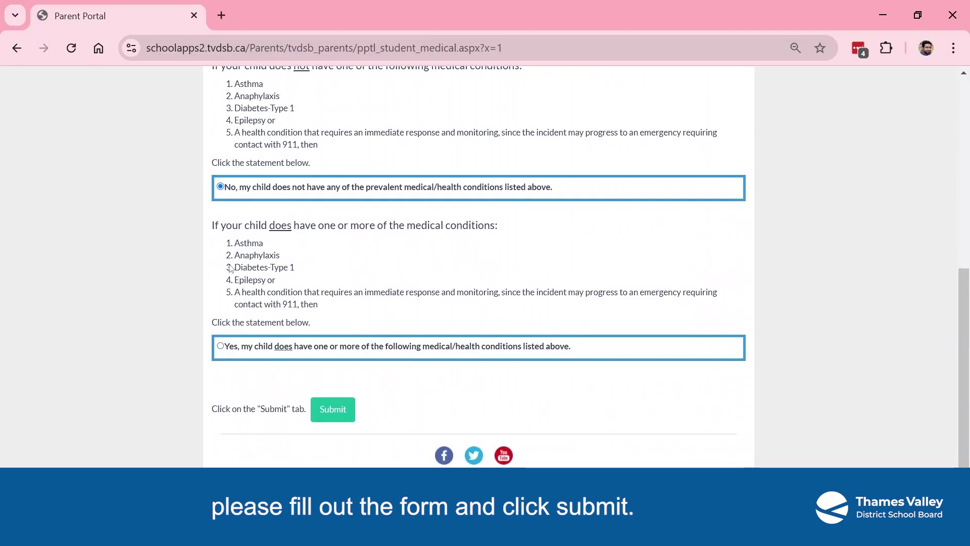
pyautogui.click(327, 415)
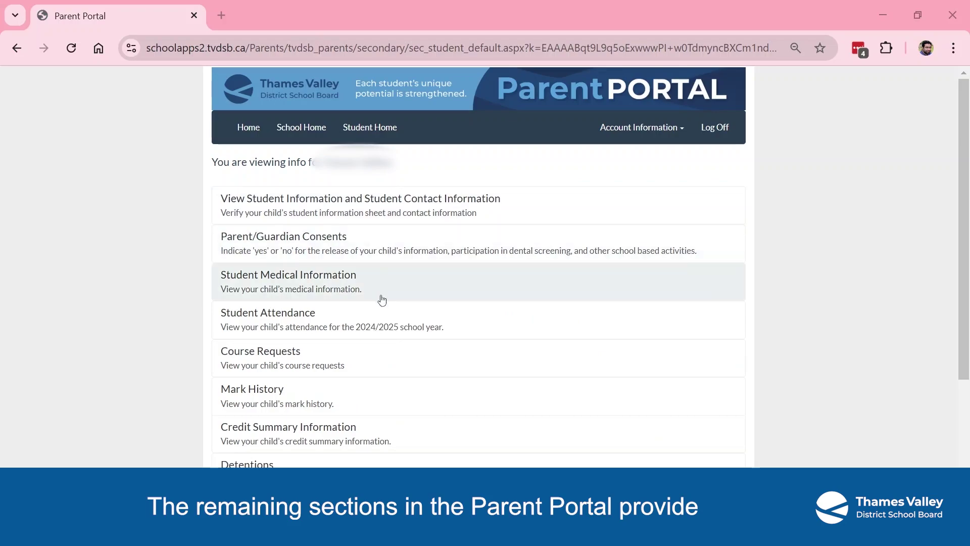
# - Visit Eagle Heights Public School's portal and student report cards, then reopen Oakridge's portal
pyautogui.scroll(-2, 381, 300)
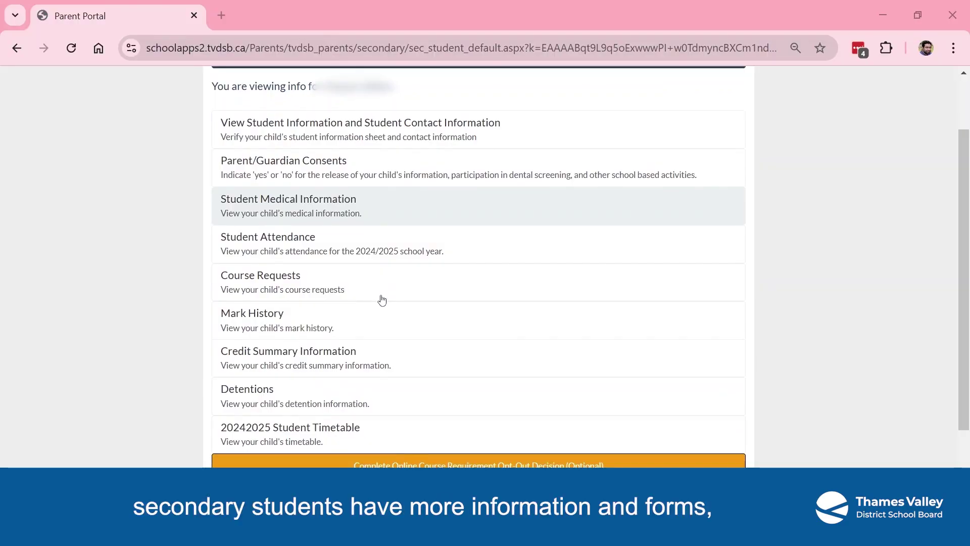
pyautogui.hotkey('alt', 'Left')
pyautogui.click(340, 347)
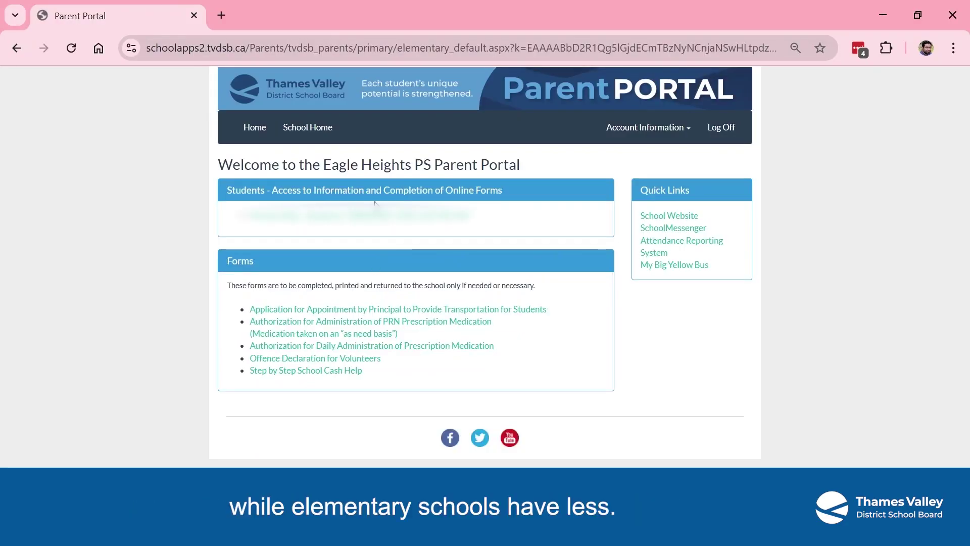
pyautogui.hotkey('alt', 'Left')
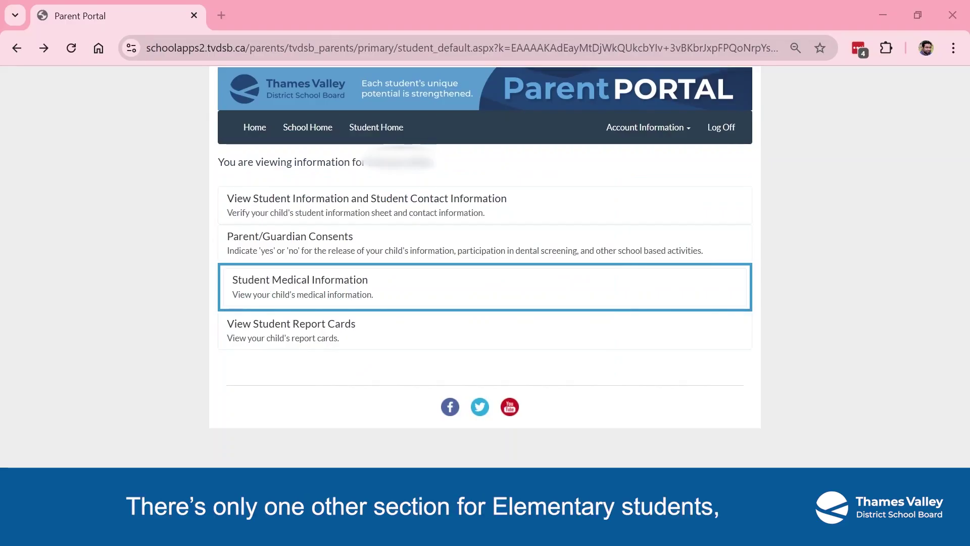
pyautogui.click(241, 329)
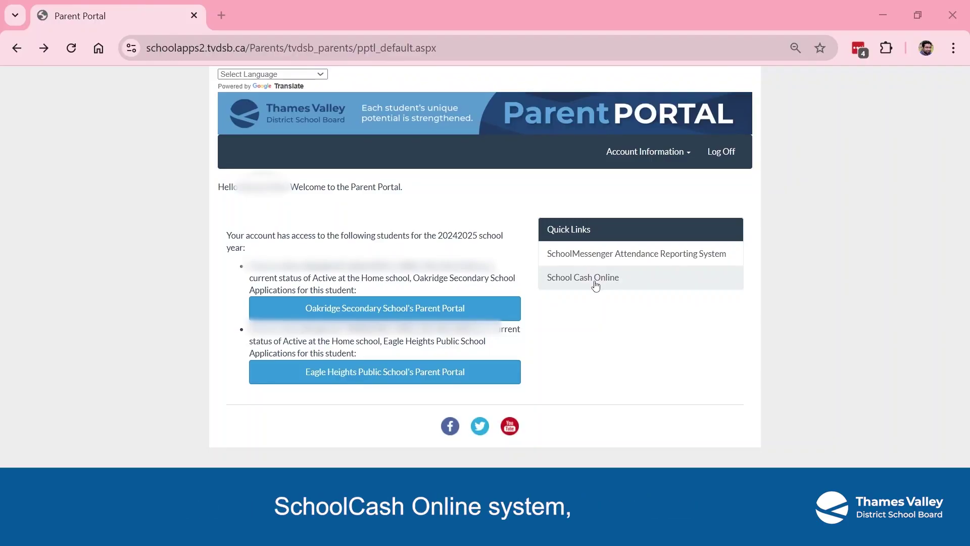
pyautogui.click(429, 314)
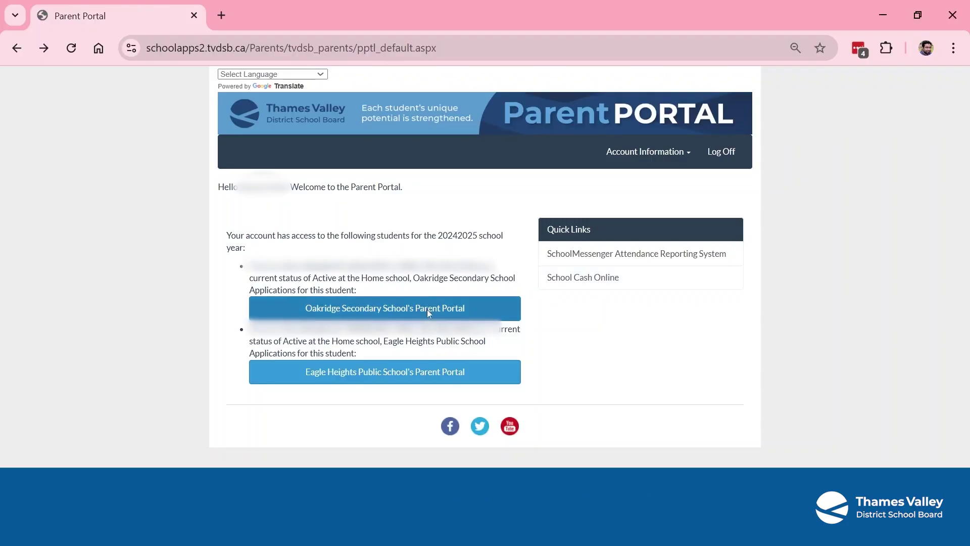